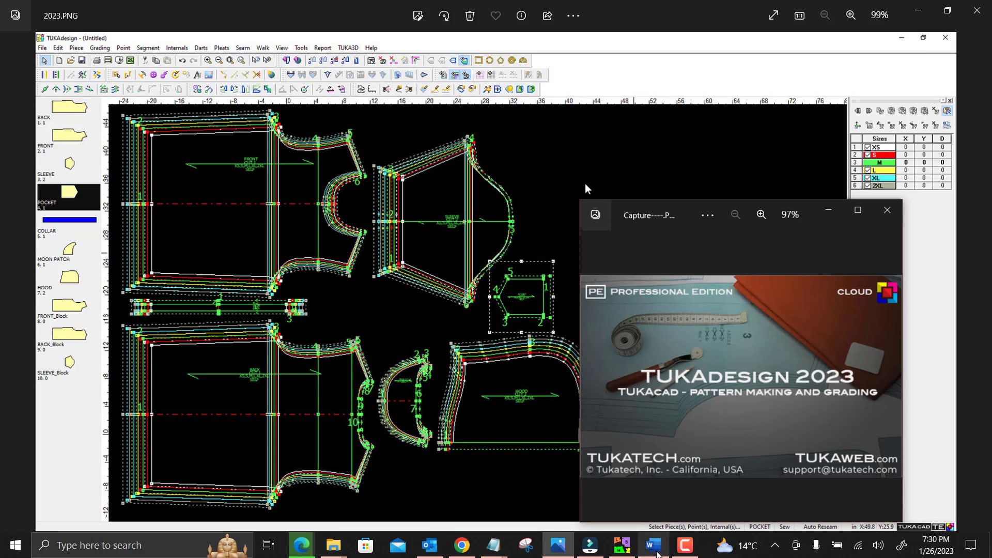
Bring forward the Word document holding the TUKAcad_CPE_2023_setup.exe download link.
{"action": "left_click", "coordinate": [657, 555]}
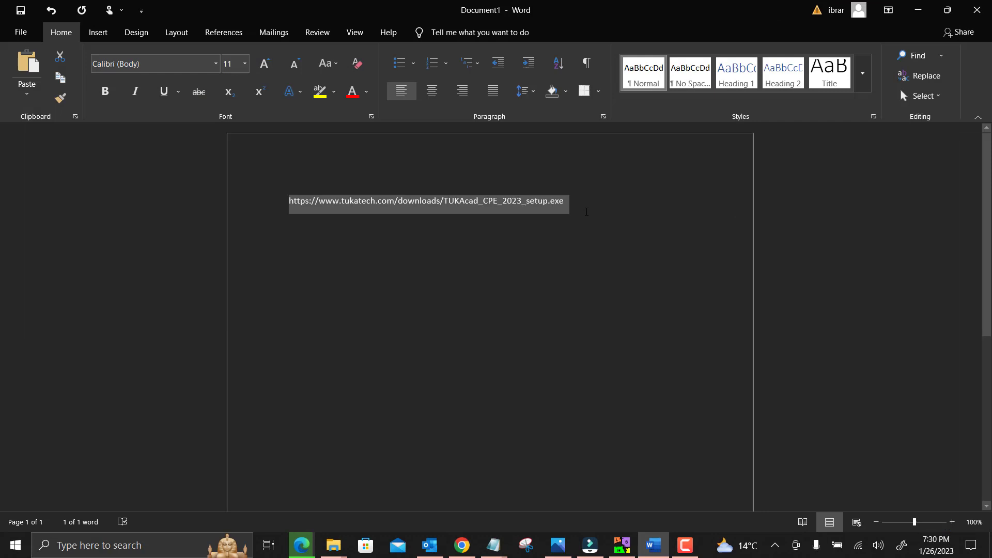
Deselect the download link in Word and switch to Edge's new tab page.
{"action": "left_click", "coordinate": [588, 207]}
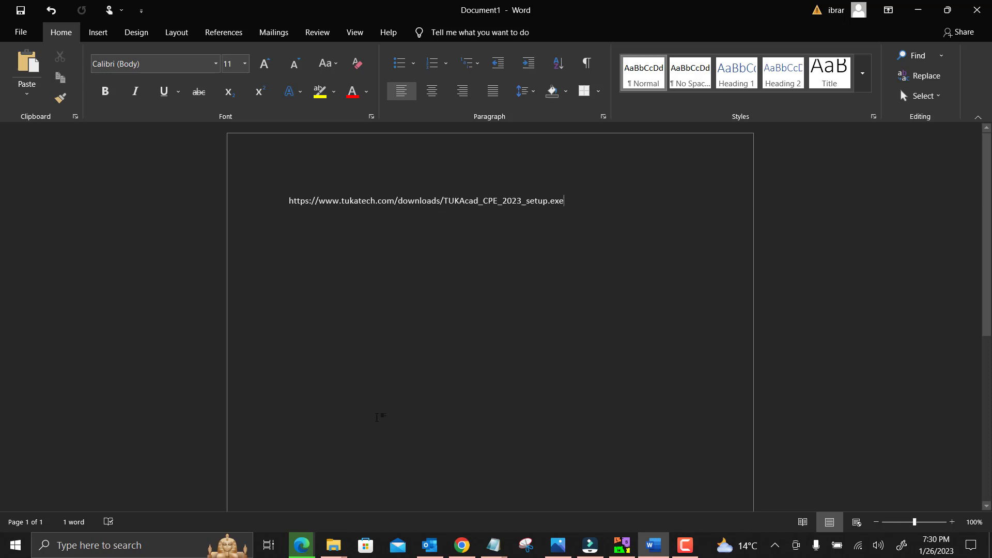
{"action": "left_click", "coordinate": [302, 545]}
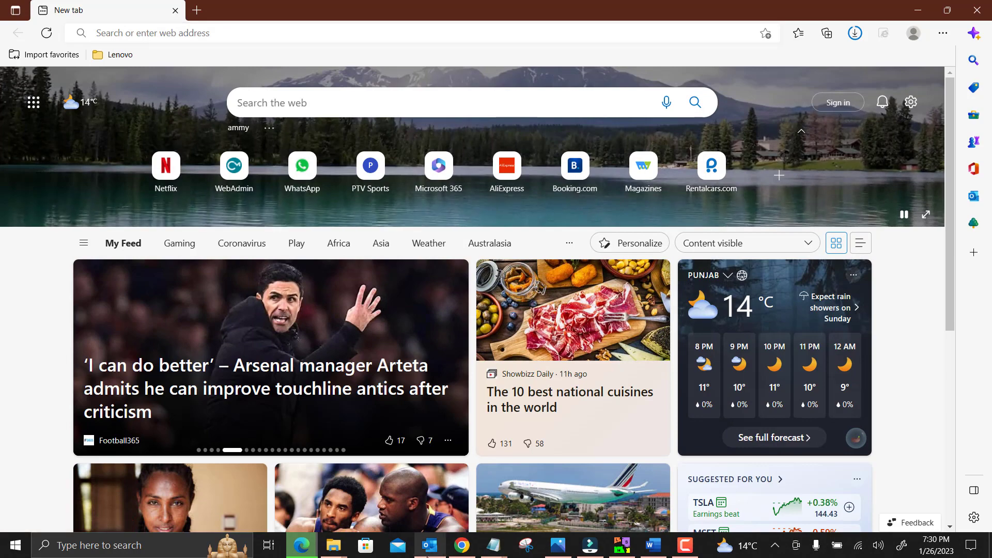
Select the tukatech.com download link line in the Word document.
{"action": "left_click", "coordinate": [493, 545]}
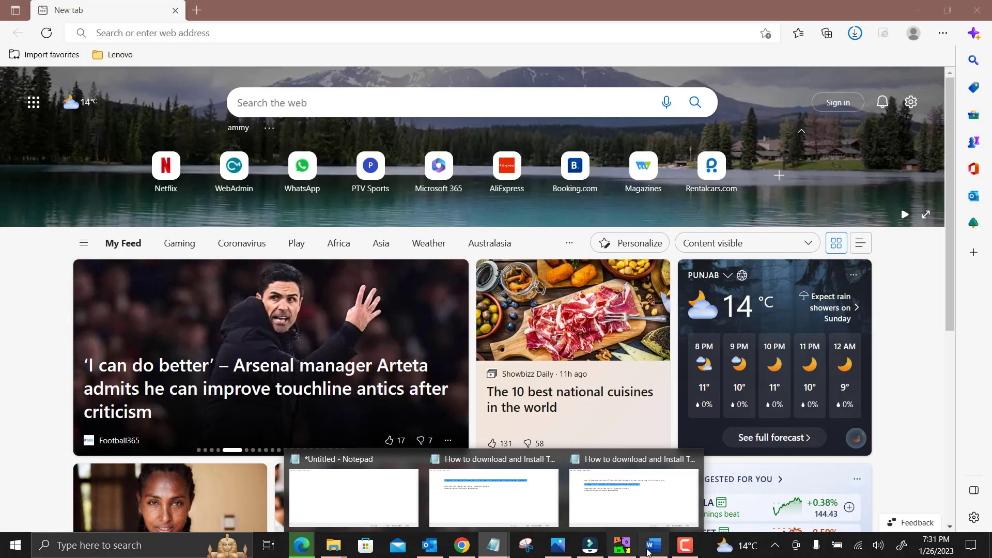
{"action": "left_click", "coordinate": [653, 545]}
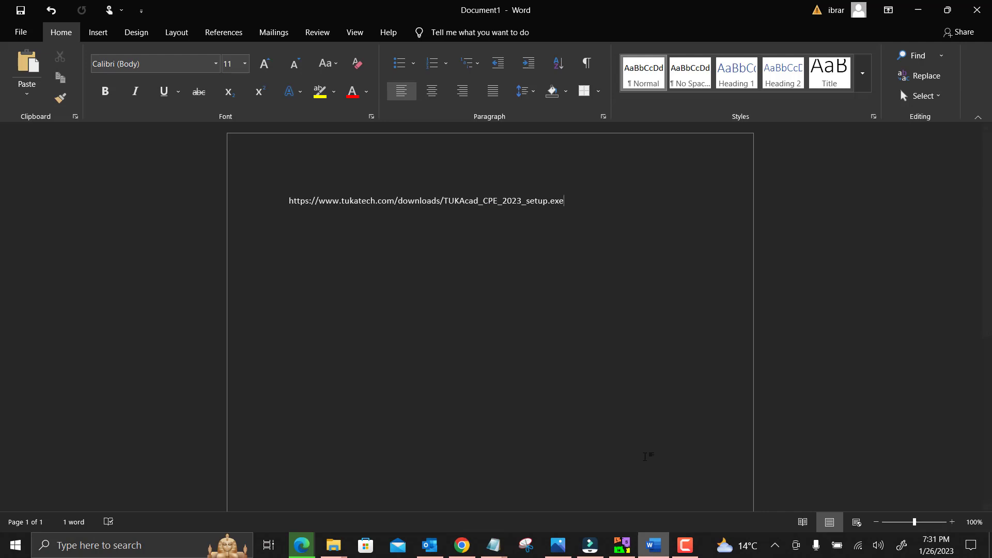
{"action": "left_click_drag", "start_coordinate": [582, 204], "coordinate": [250, 207]}
{"action": "key", "text": "ctrl+c"}
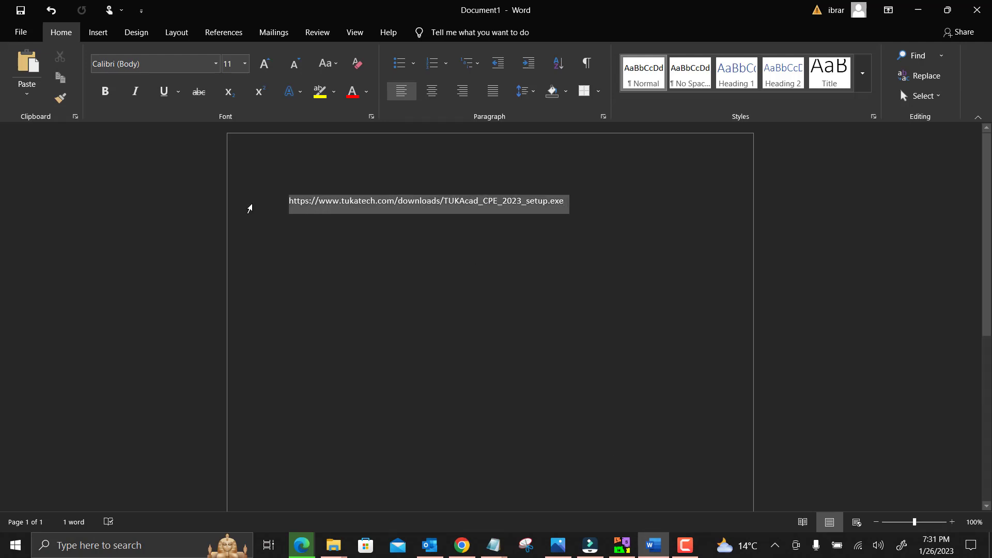
Paste the link into Edge to download TUKAcad_CPE_2023_setup.exe, then show the desktop.
{"action": "left_click", "coordinate": [333, 545]}
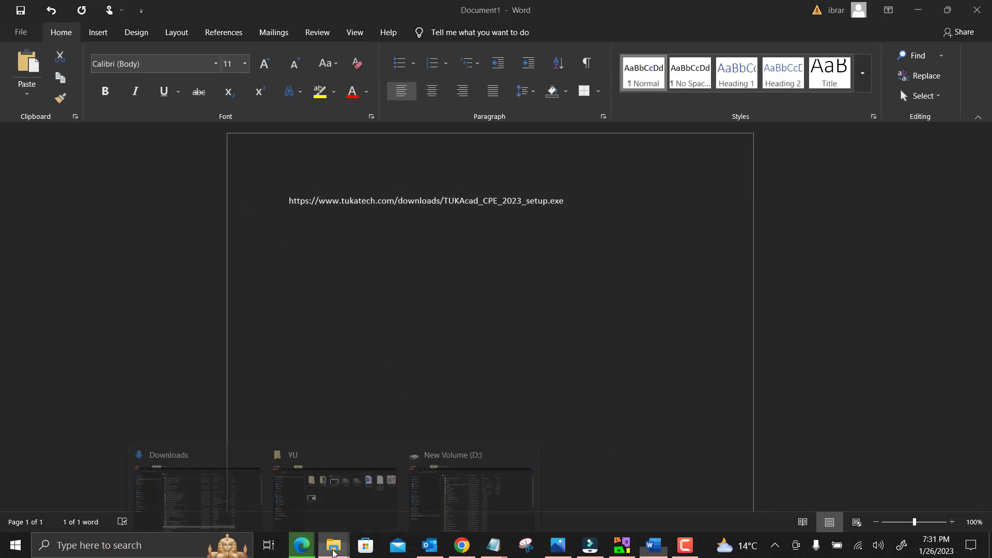
{"action": "left_click", "coordinate": [302, 545]}
{"action": "left_click", "coordinate": [230, 34]}
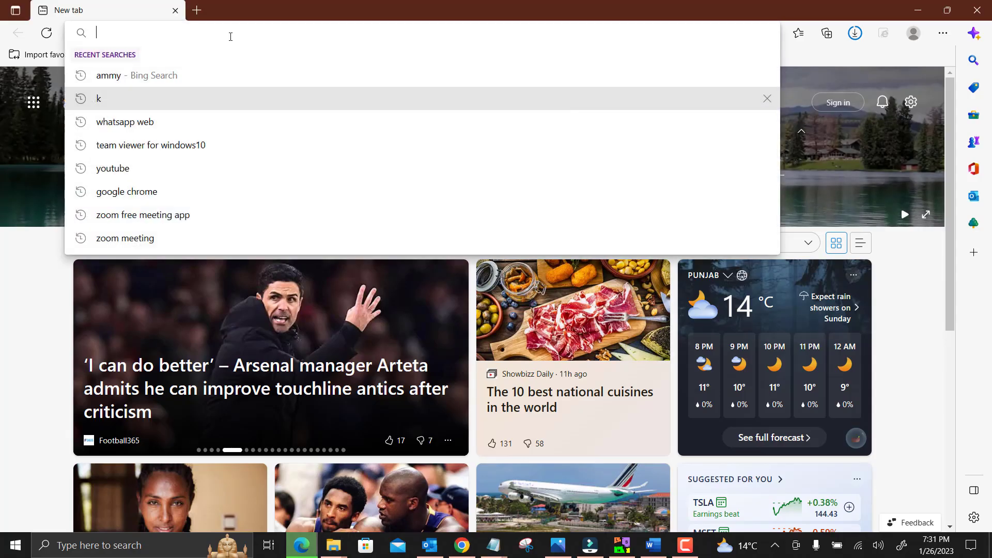
{"action": "key", "text": "ctrl+v"}
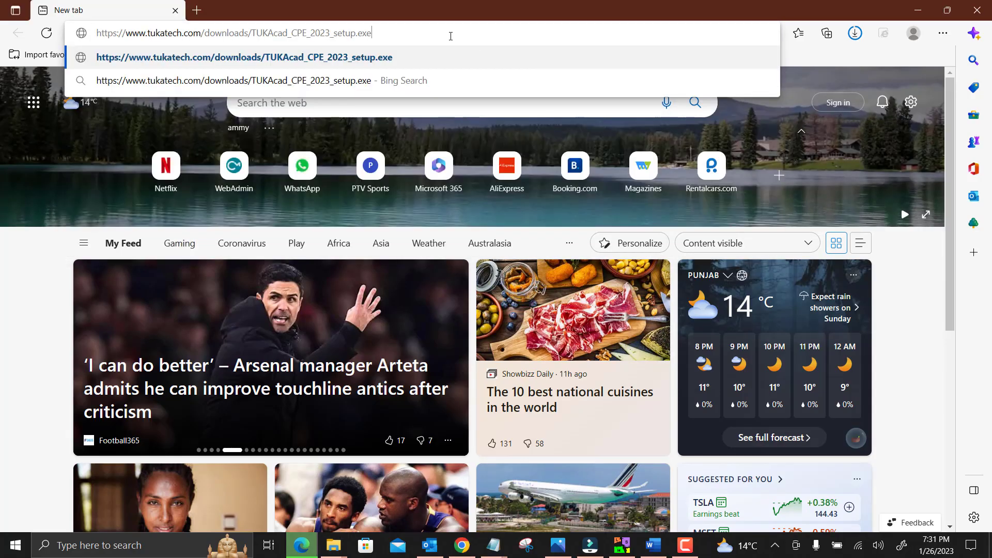
{"action": "key", "text": "Return"}
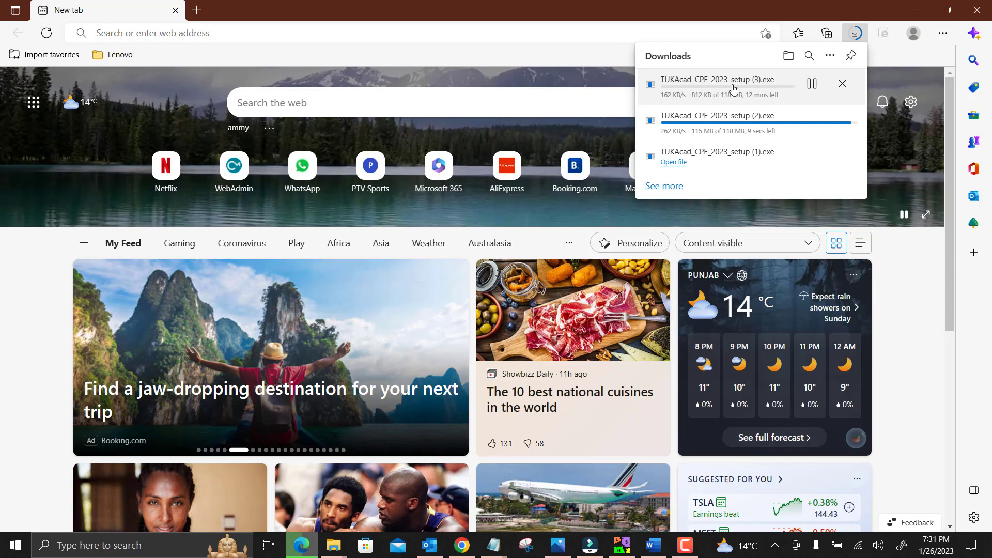
{"action": "left_click", "coordinate": [919, 10]}
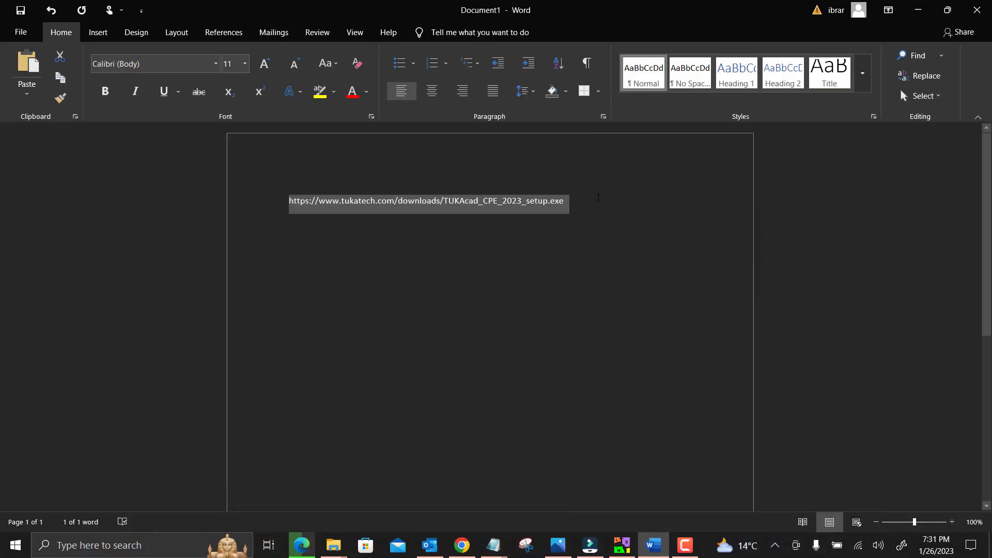
{"action": "key", "text": "super+d"}
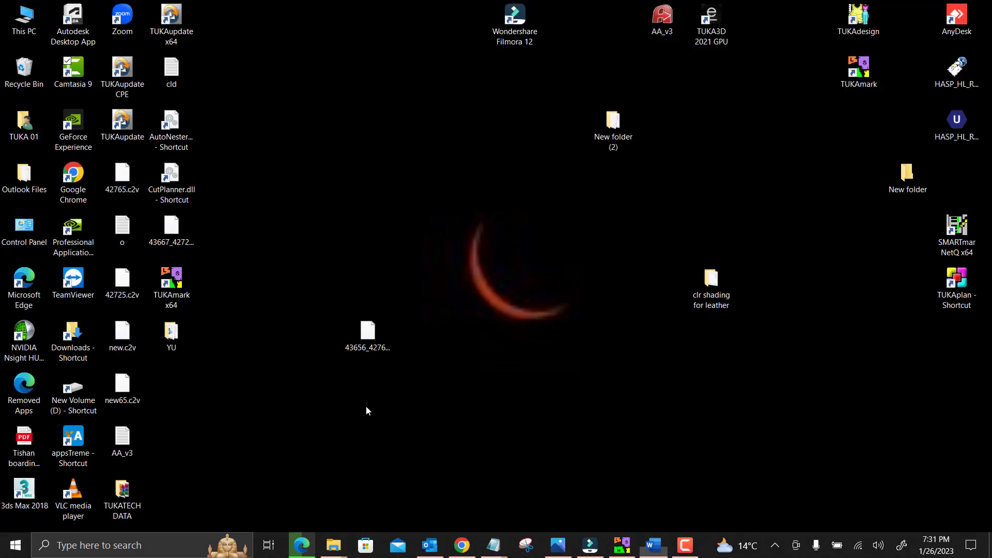
Open Downloads from This PC and bring up the actions for TUKAcad_CPE_2023_setup.
{"action": "double_click", "coordinate": [29, 27]}
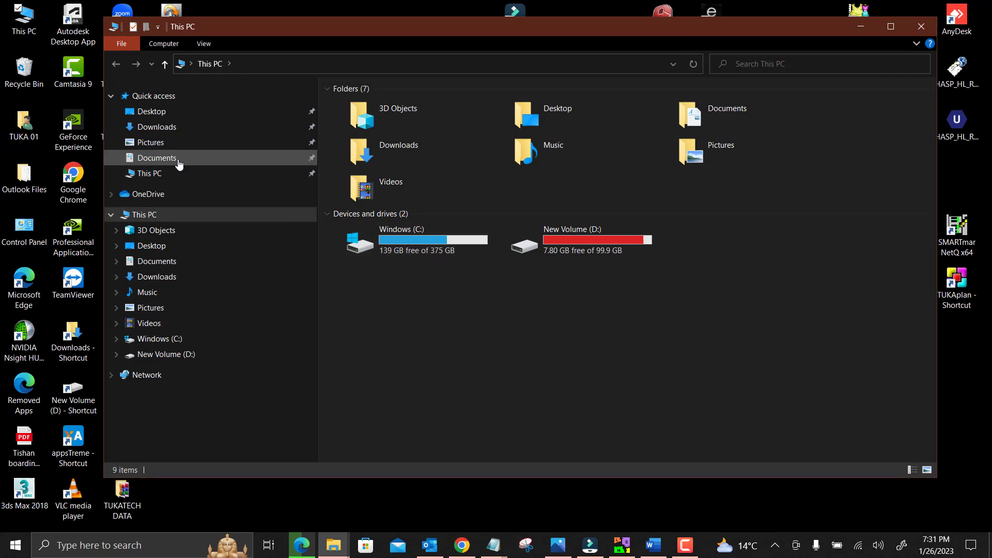
{"action": "left_click", "coordinate": [163, 131]}
{"action": "scroll", "coordinate": [411, 284], "scroll_direction": "down", "scroll_amount": 5}
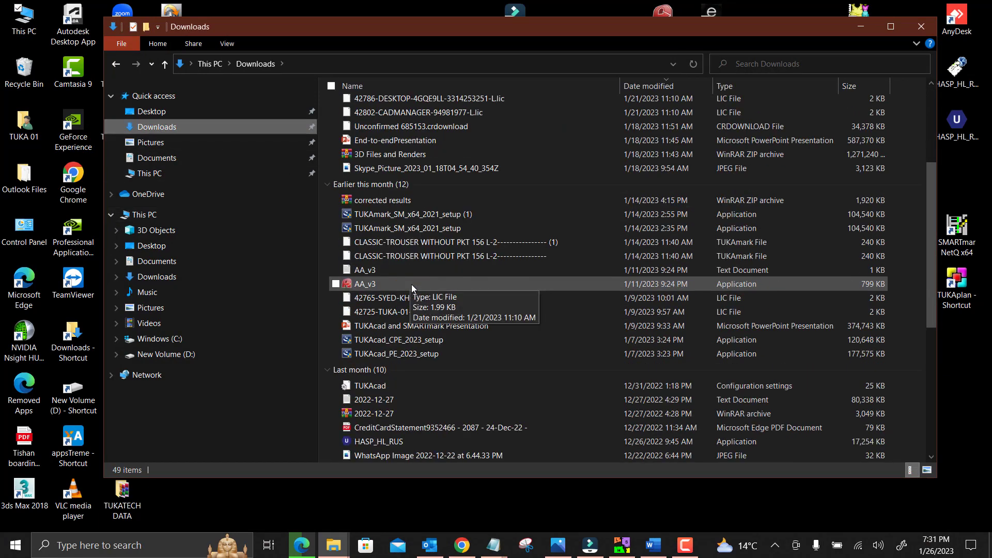
{"action": "scroll", "coordinate": [426, 284], "scroll_direction": "down", "scroll_amount": 2}
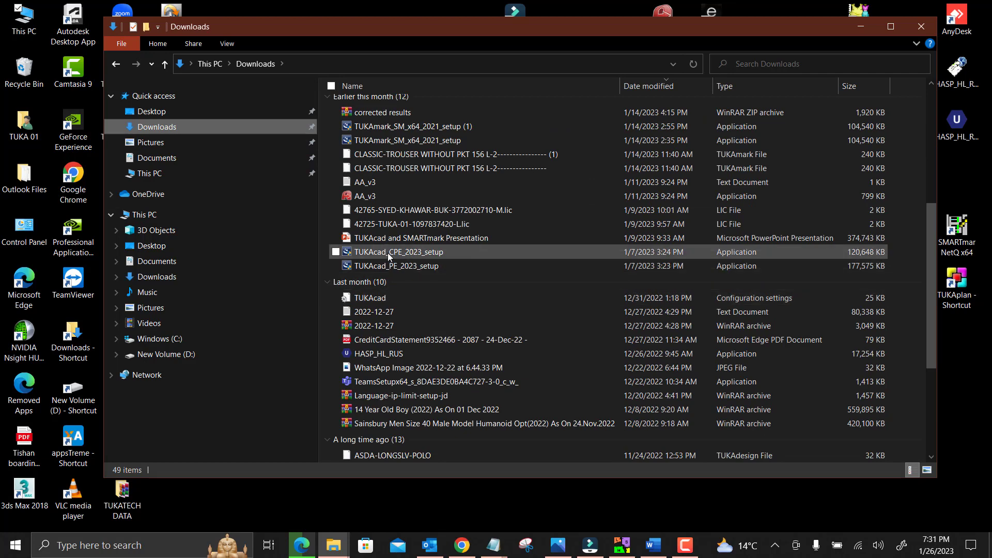
{"action": "left_click", "coordinate": [430, 254]}
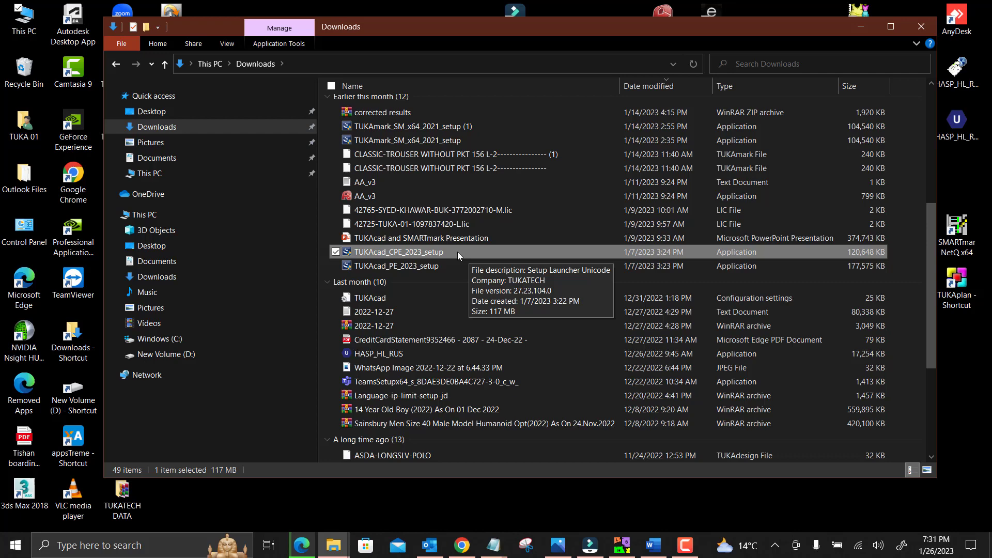
{"action": "right_click", "coordinate": [455, 251]}
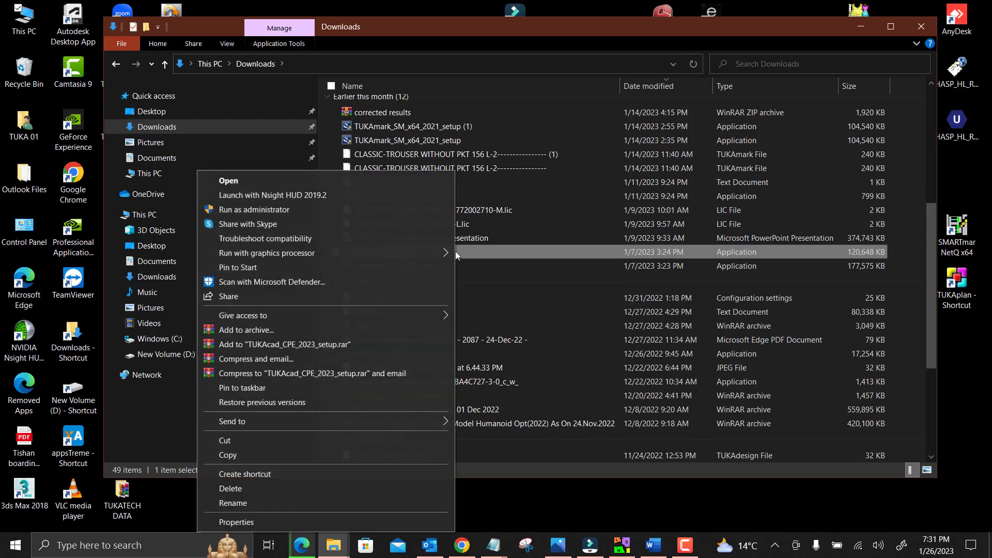
Run the setup as administrator, accept the license, and install TUKAcad_CPE 2023.
{"action": "left_click", "coordinate": [302, 210]}
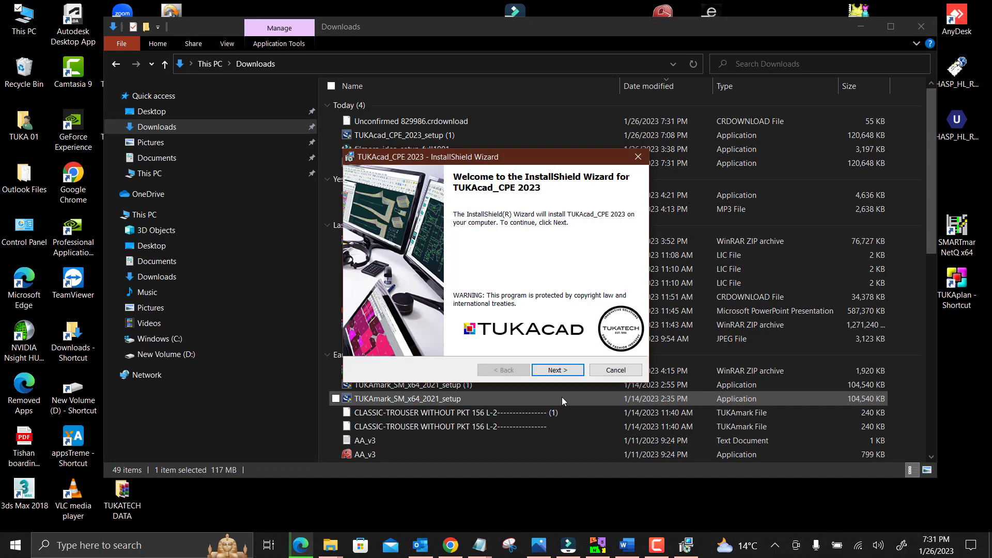
{"action": "left_click", "coordinate": [568, 371]}
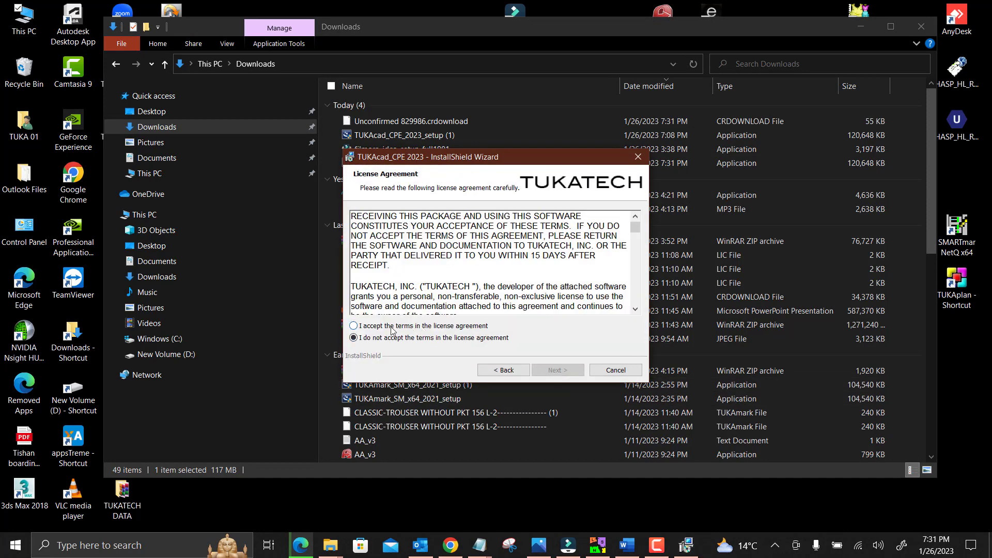
{"action": "left_click", "coordinate": [391, 327]}
{"action": "left_click", "coordinate": [563, 372]}
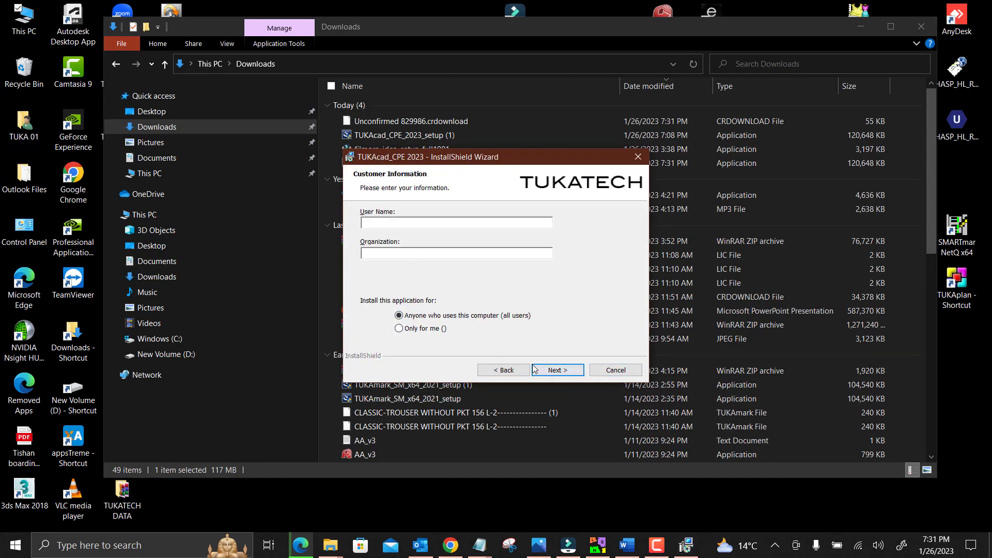
{"action": "left_click", "coordinate": [566, 371]}
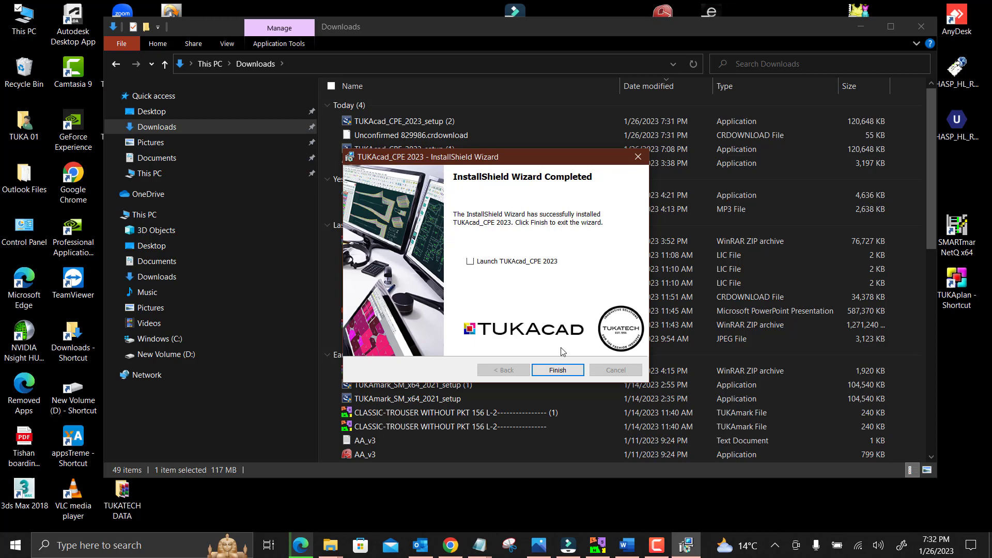
Close the finished installer, minimize Downloads, and refresh the desktop.
{"action": "left_click", "coordinate": [557, 370]}
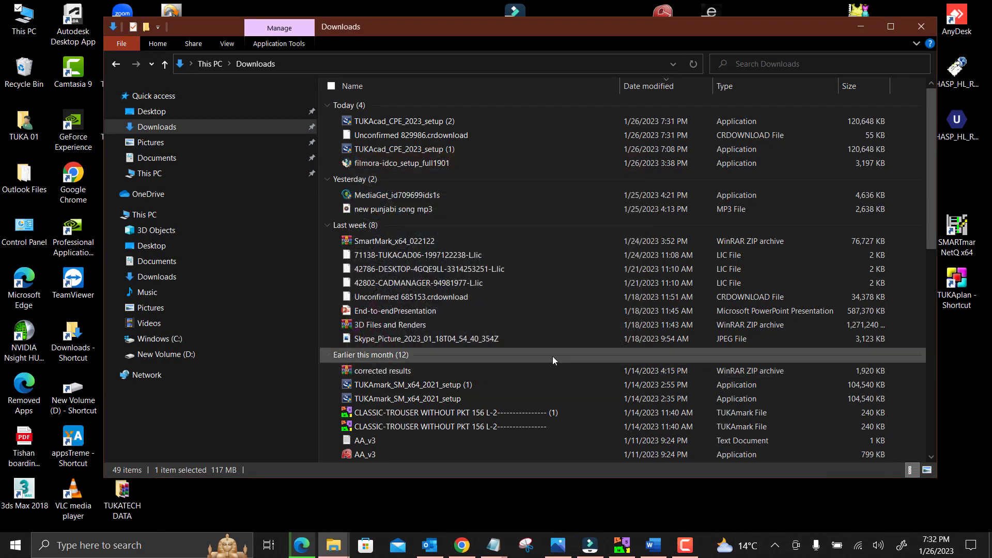
{"action": "left_click", "coordinate": [859, 30]}
{"action": "right_click", "coordinate": [572, 233]}
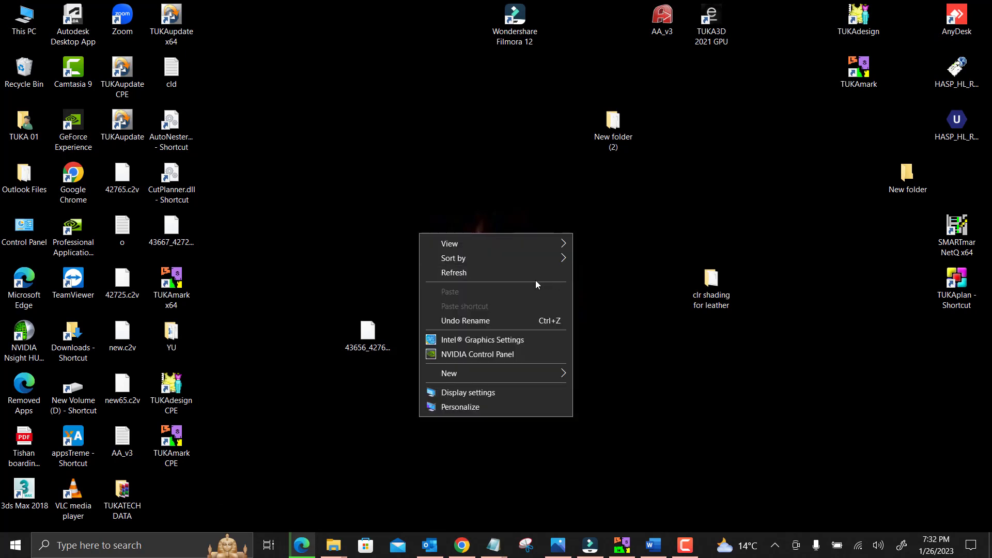
{"action": "left_click", "coordinate": [534, 274]}
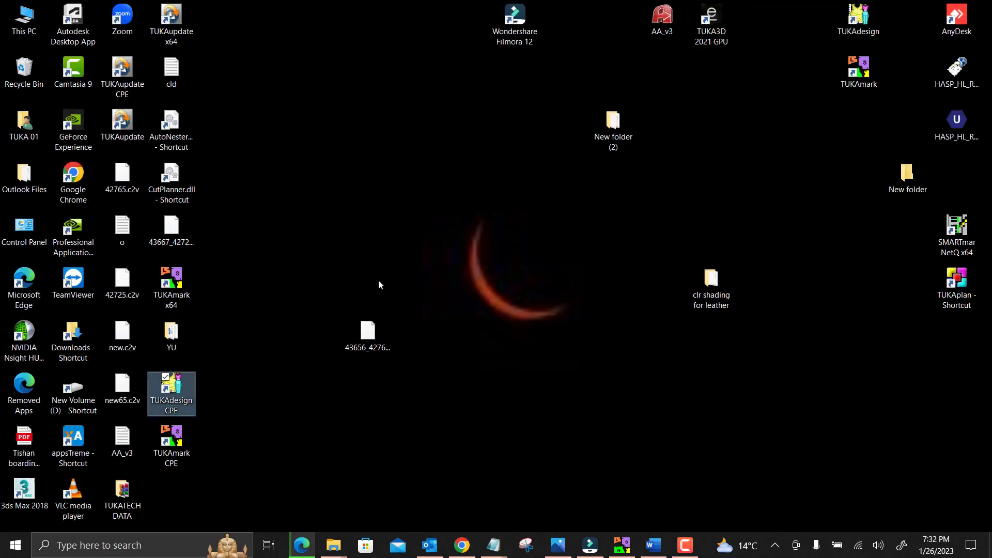
Stack the TUKAdesign CPE and TUKAmark CPE shortcuts near the desktop centre and refresh.
{"action": "left_click_drag", "start_coordinate": [171, 390], "coordinate": [465, 178]}
{"action": "left_click_drag", "start_coordinate": [171, 442], "coordinate": [504, 233]}
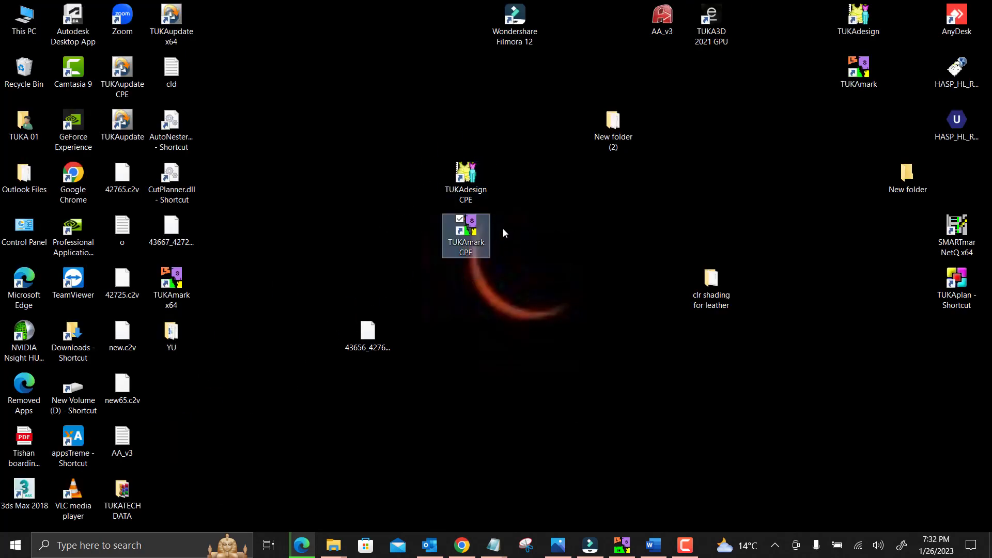
{"action": "left_click_drag", "start_coordinate": [465, 176], "coordinate": [514, 127]}
{"action": "left_click_drag", "start_coordinate": [469, 255], "coordinate": [514, 236]}
{"action": "left_click", "coordinate": [534, 151]}
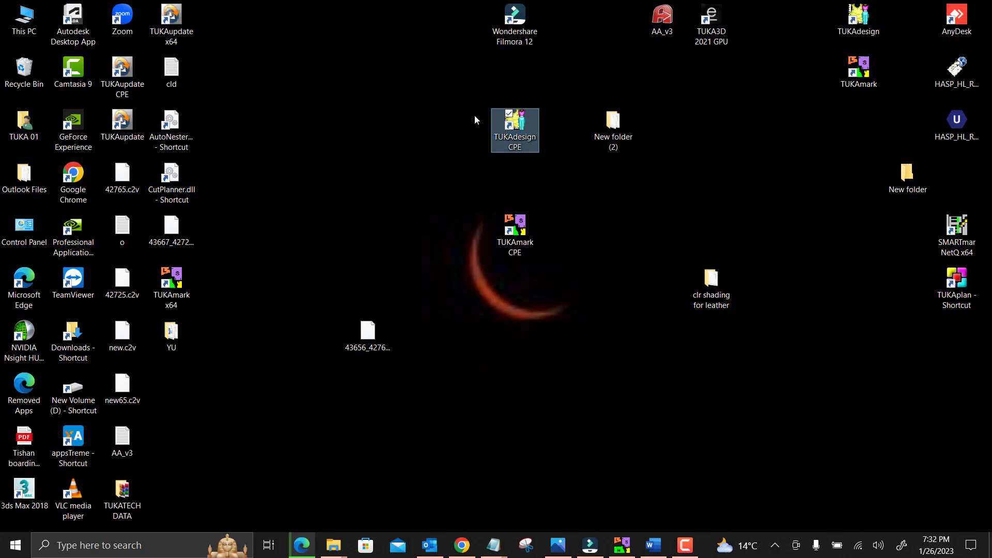
{"action": "left_click_drag", "start_coordinate": [471, 90], "coordinate": [551, 156]}
{"action": "left_click_drag", "start_coordinate": [465, 190], "coordinate": [551, 276]}
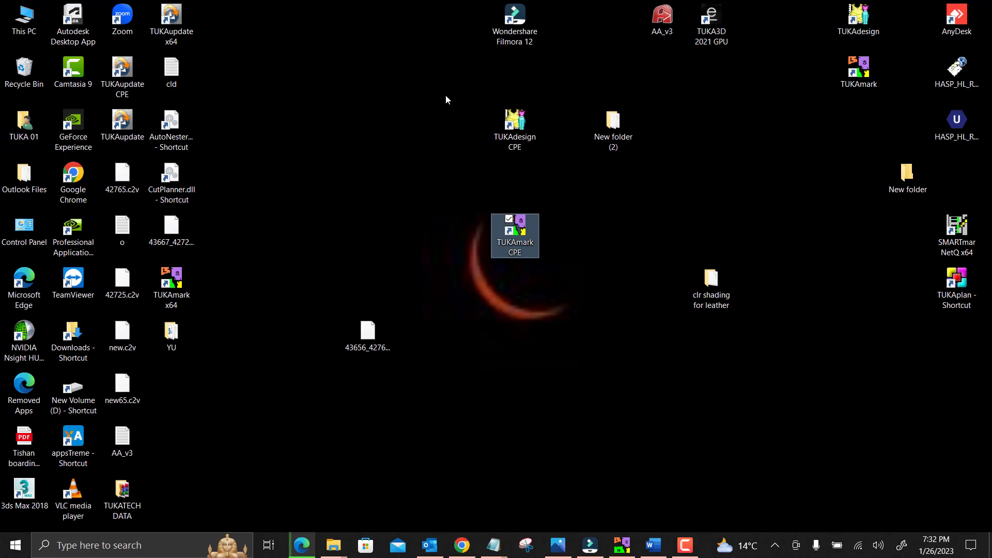
{"action": "left_click_drag", "start_coordinate": [444, 90], "coordinate": [566, 294]}
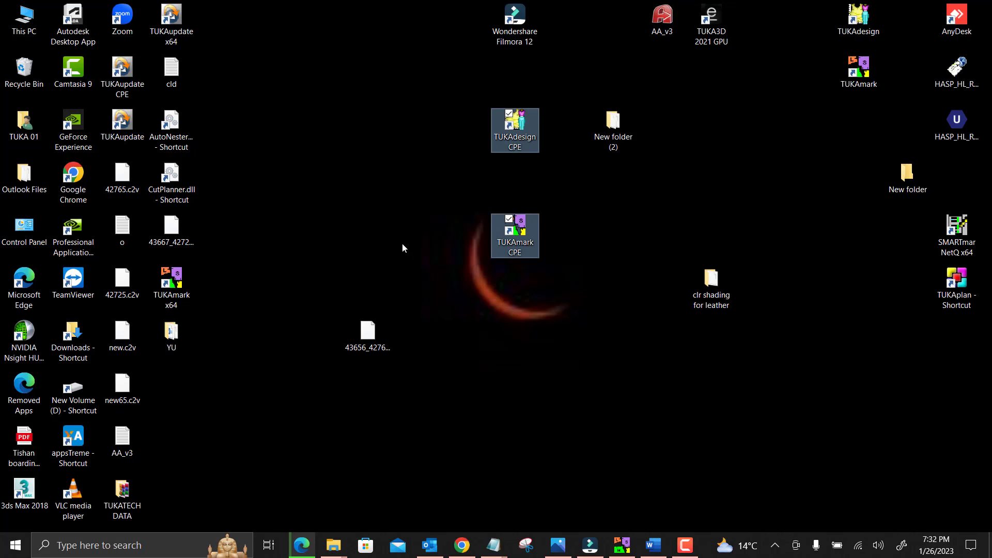
{"action": "right_click", "coordinate": [392, 233]}
{"action": "left_click", "coordinate": [362, 270]}
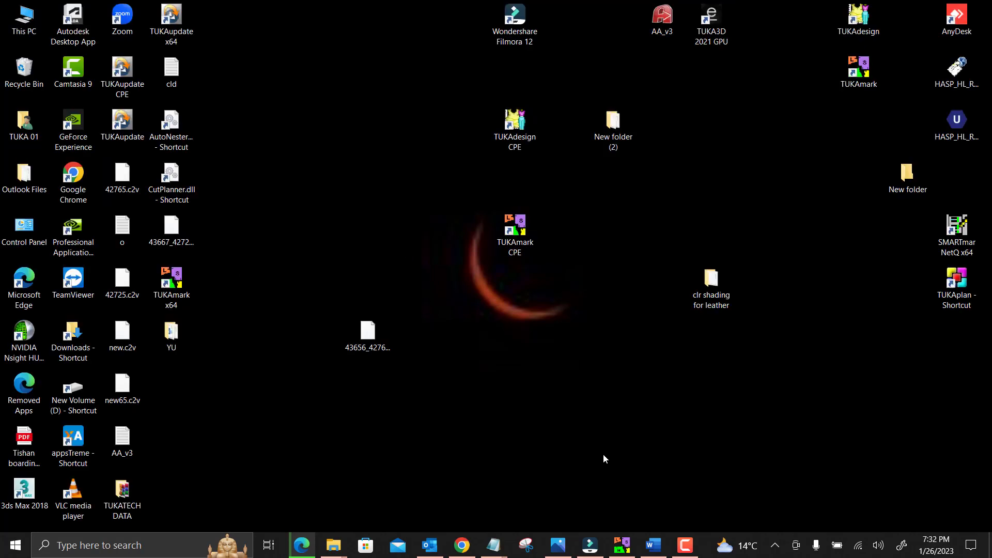
Launch TUKAdesign CPE and open the clou-july-01 pattern file.
{"action": "double_click", "coordinate": [515, 127]}
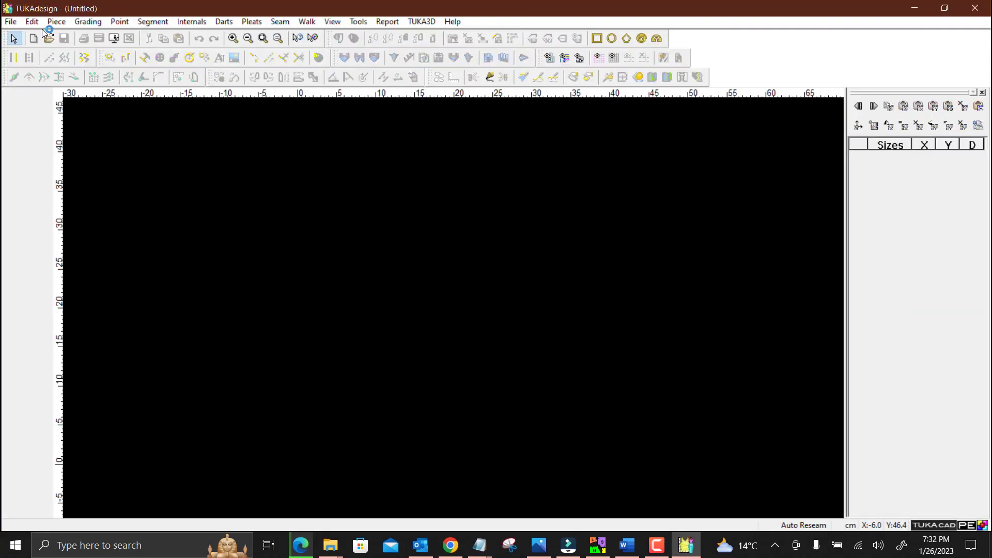
{"action": "left_click", "coordinate": [48, 38]}
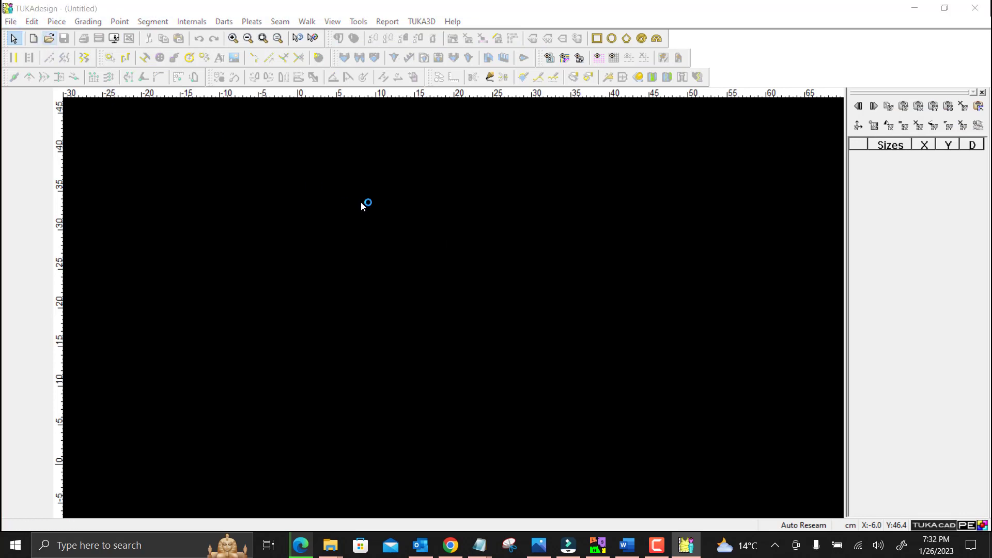
{"action": "double_click", "coordinate": [370, 219]}
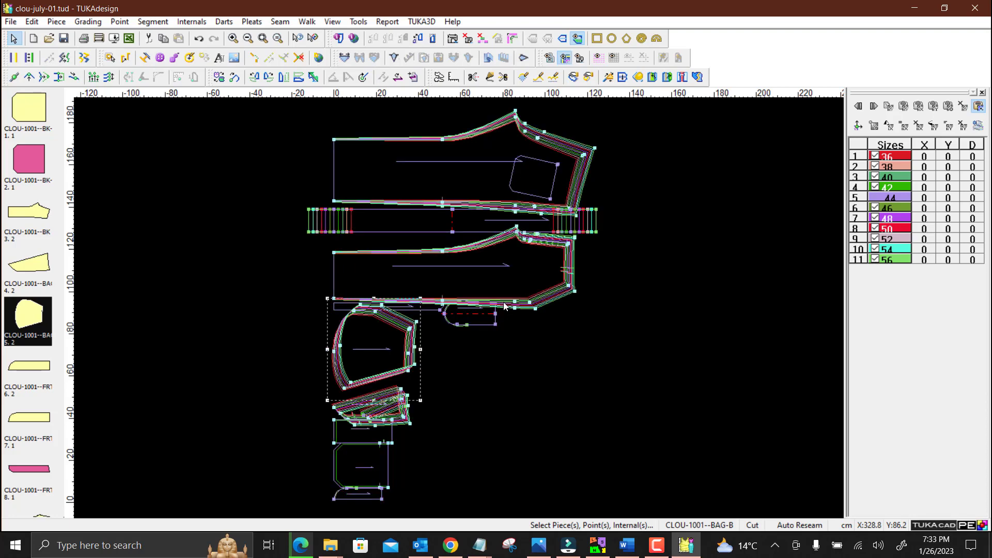
Move the back and front pant pieces to the right side of the canvas.
{"action": "mouse_move", "coordinate": [353, 165]}
{"action": "left_mouse_down"}
{"action": "mouse_move", "coordinate": [210, 174]}
{"action": "mouse_move", "coordinate": [666, 147]}
{"action": "left_mouse_up"}
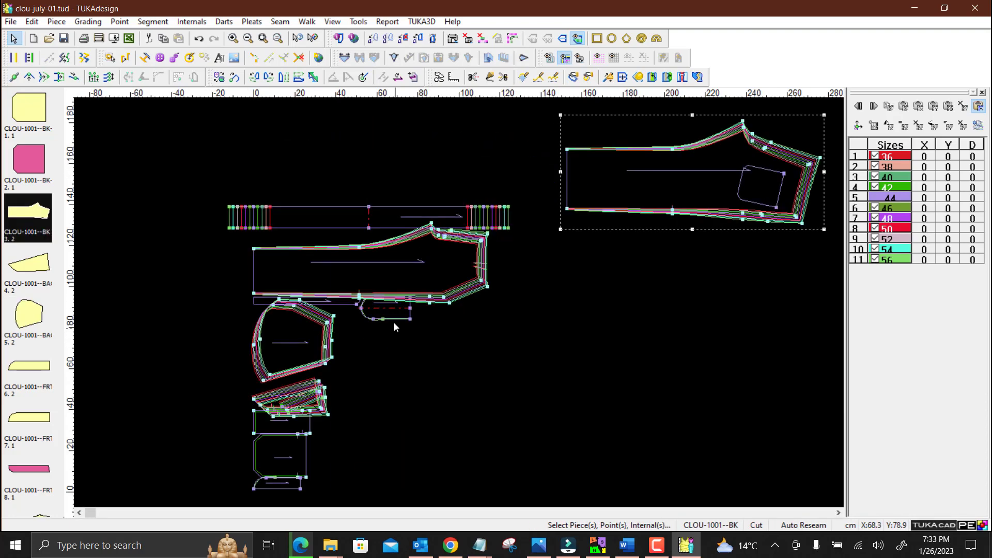
{"action": "left_click_drag", "start_coordinate": [441, 275], "coordinate": [735, 321]}
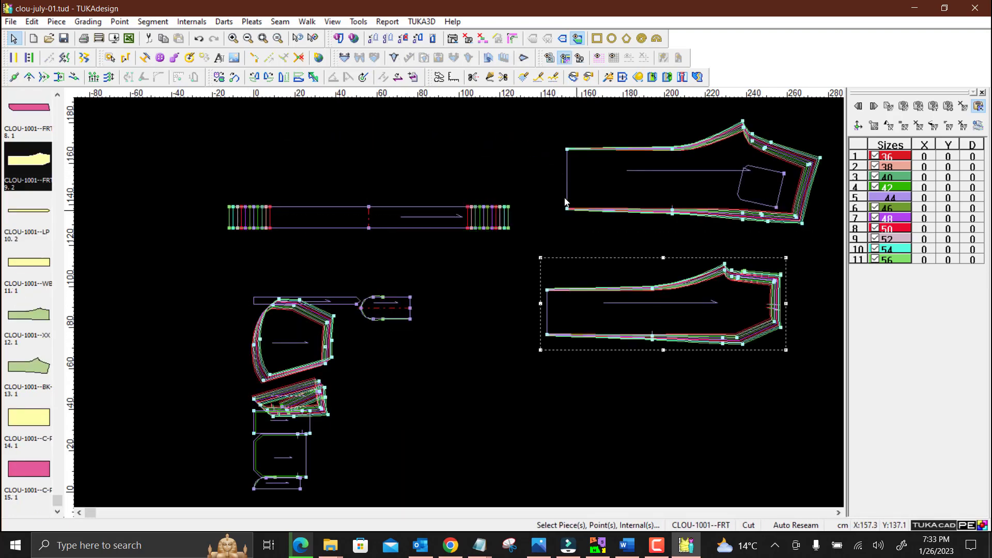
{"action": "left_click", "coordinate": [453, 22]}
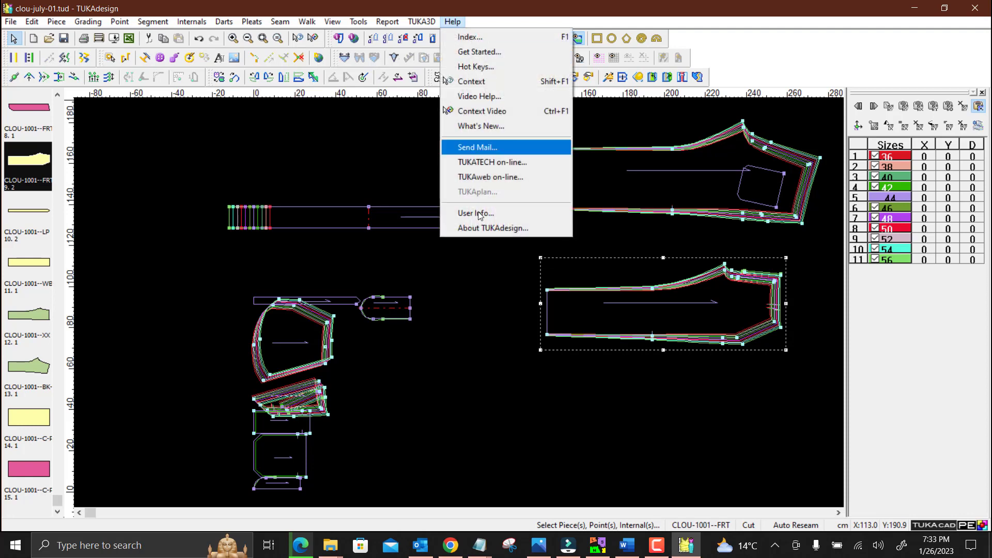
View the About TUKAdesign licence details, valid till 4/11/2023, and close it.
{"action": "left_click", "coordinate": [500, 227]}
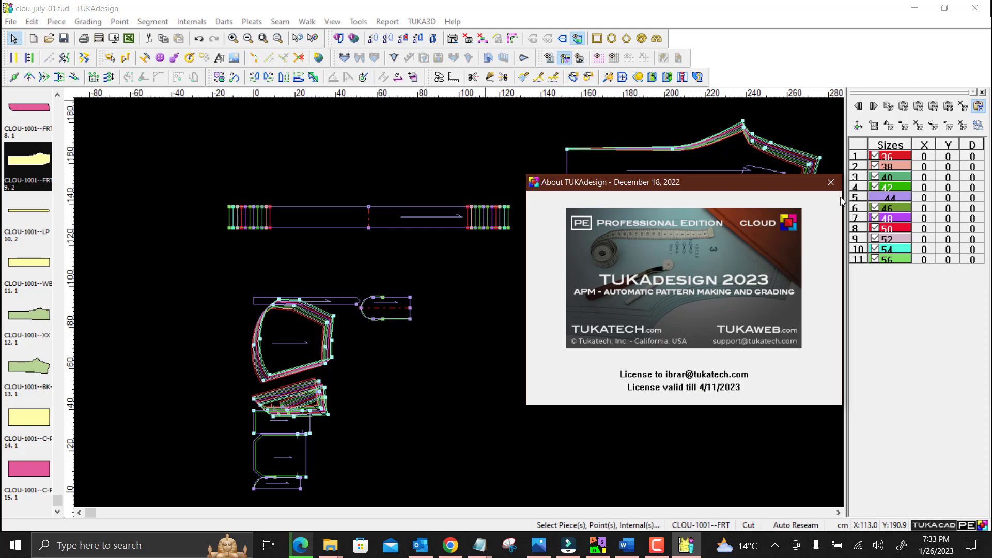
{"action": "left_click", "coordinate": [830, 182]}
{"action": "right_click", "coordinate": [455, 277]}
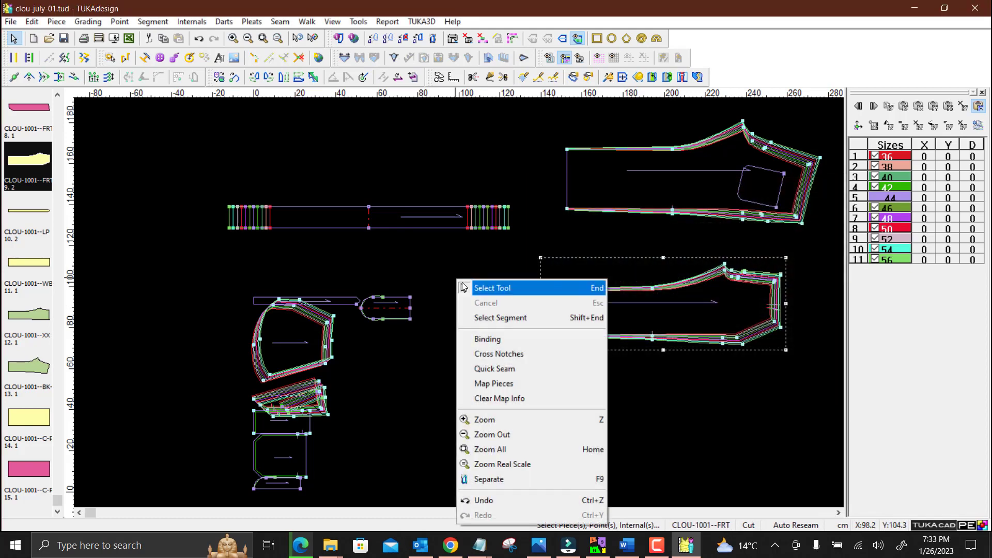
{"action": "left_click", "coordinate": [462, 283]}
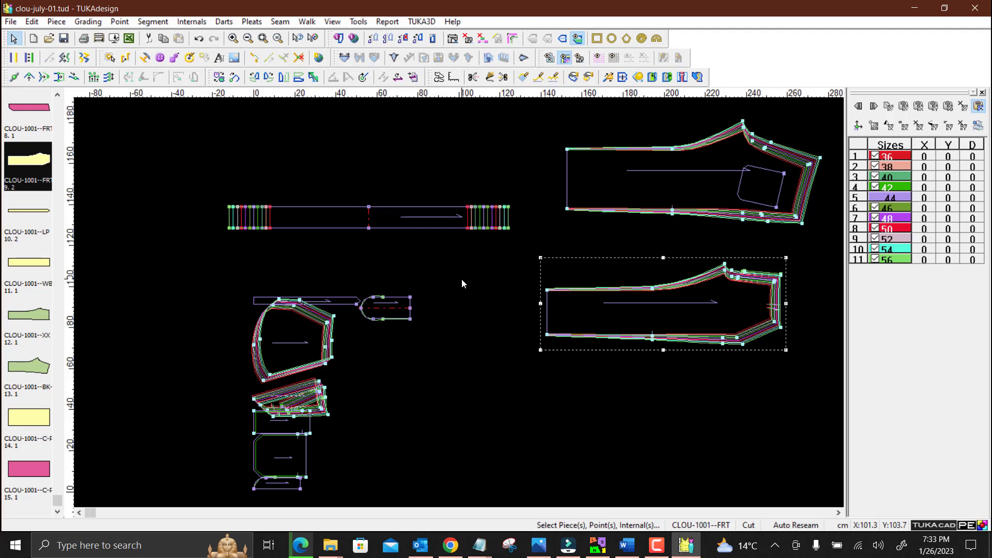
Switch to the Select Tool and shift the upper back pant piece slightly left.
{"action": "right_click", "coordinate": [213, 160]}
{"action": "right_click", "coordinate": [230, 163]}
{"action": "right_click", "coordinate": [245, 181]}
{"action": "left_click", "coordinate": [262, 175]}
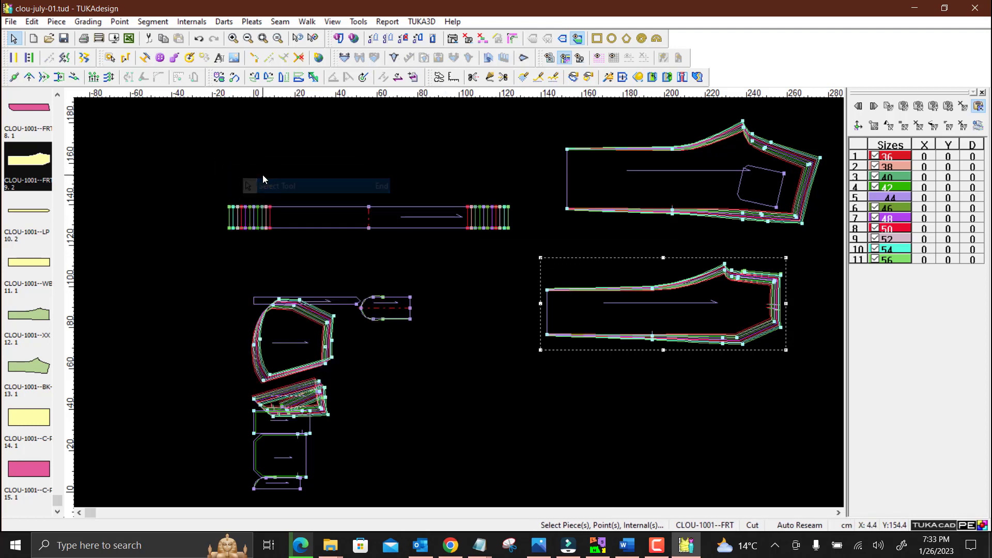
{"action": "right_click", "coordinate": [269, 182]}
{"action": "left_click", "coordinate": [272, 185]}
{"action": "left_click_drag", "start_coordinate": [614, 190], "coordinate": [620, 230]}
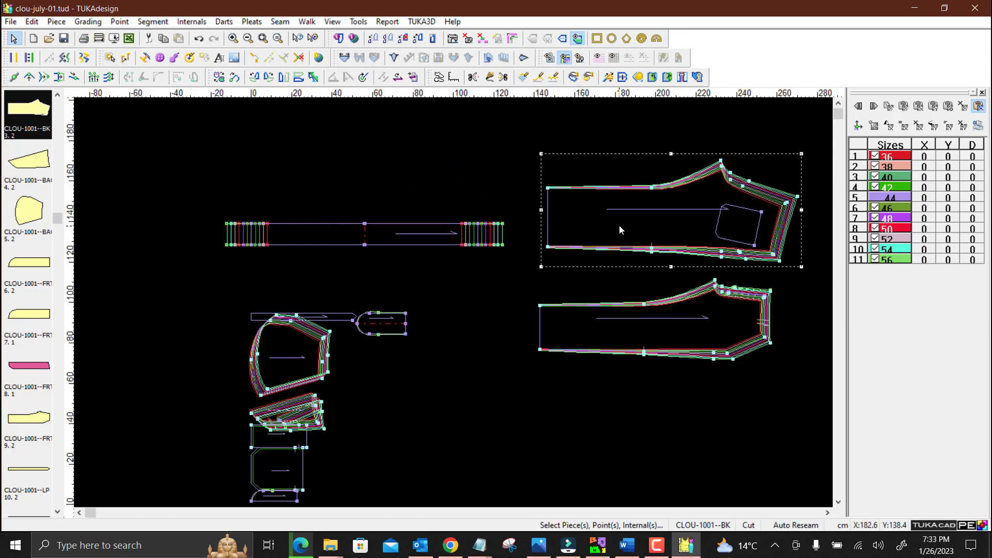